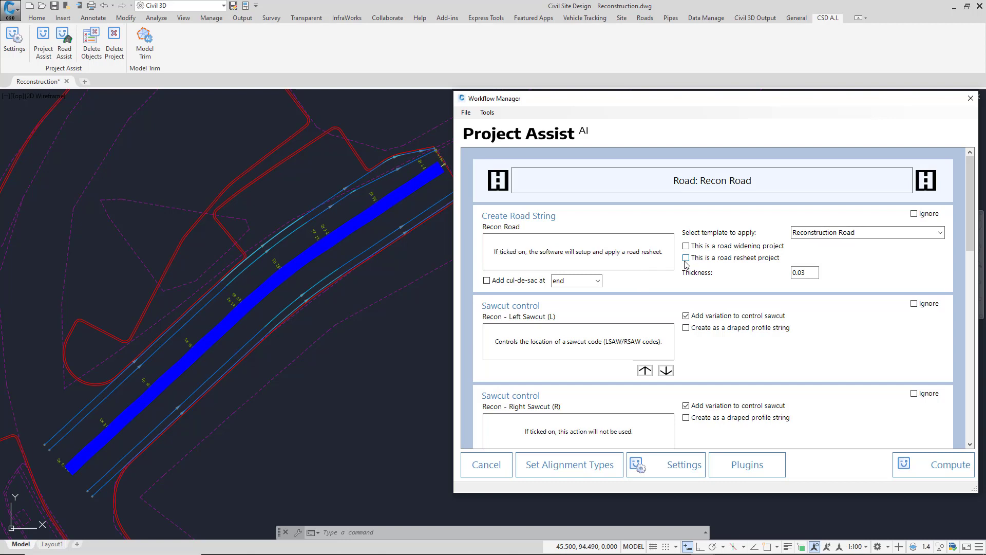
Mark Recon Road as a road resheet project and review its left and right sawcut controls.
{"action": "left_click", "coordinate": [686, 259]}
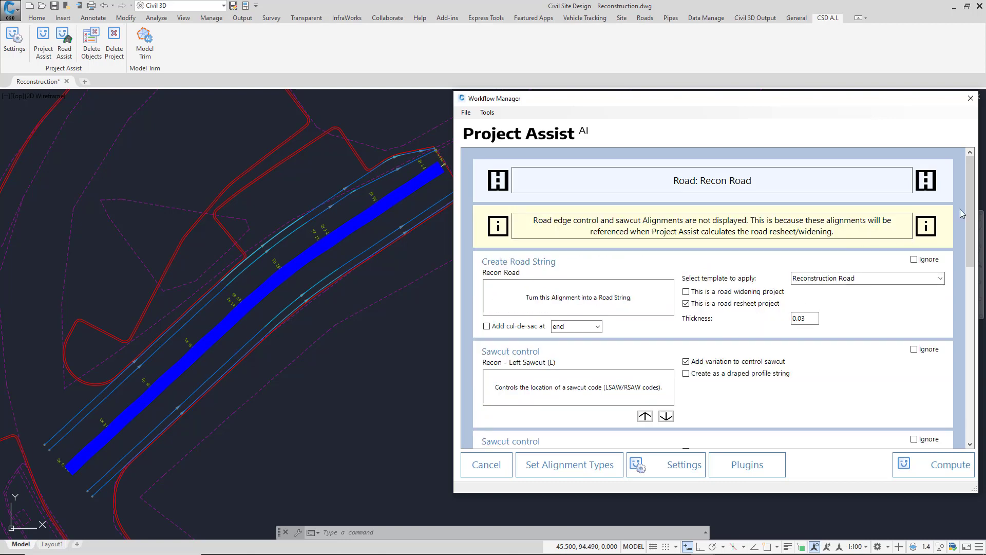
{"action": "scroll", "coordinate": [701, 272], "scroll_direction": "down", "scroll_amount": 5}
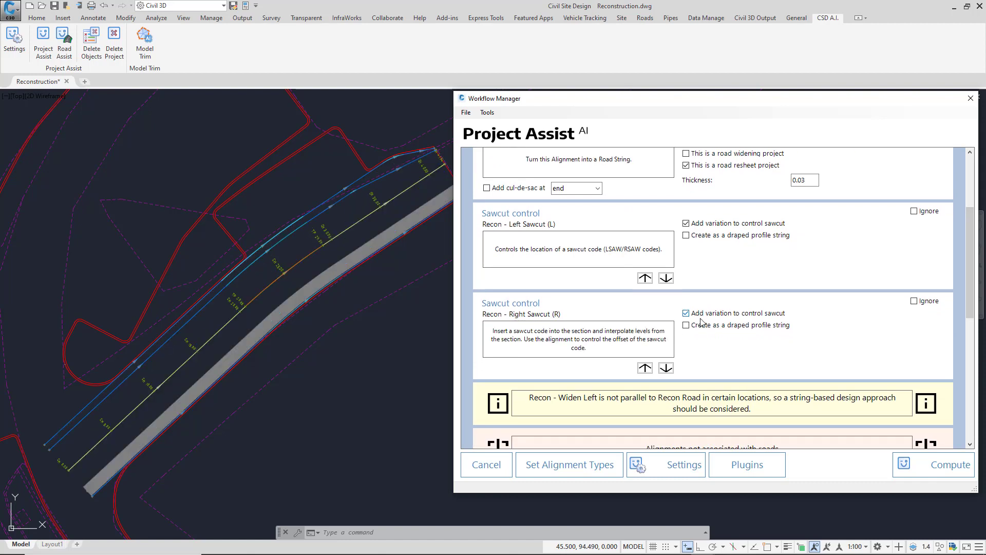
{"action": "left_click_drag", "start_coordinate": [972, 227], "coordinate": [977, 266]}
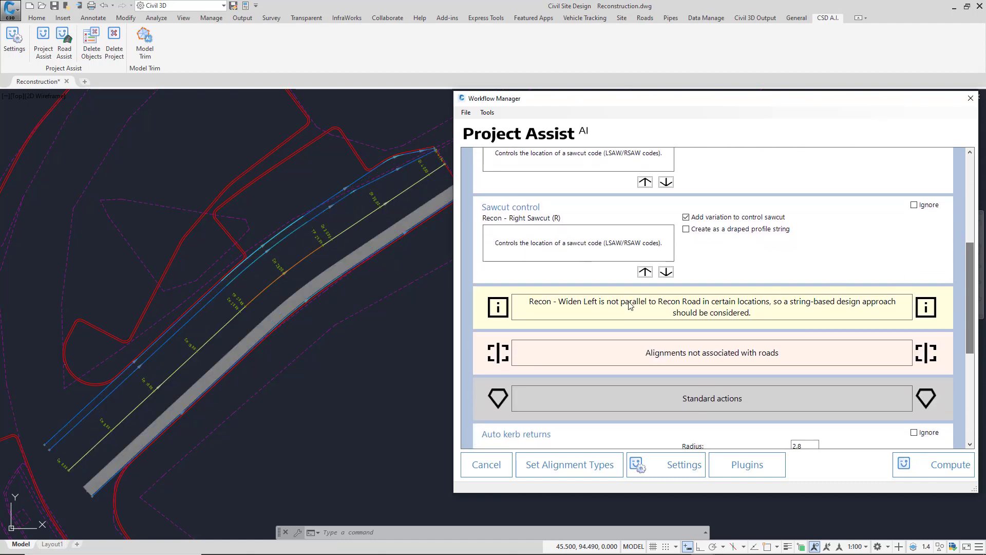
{"action": "mouse_move", "coordinate": [630, 304]}
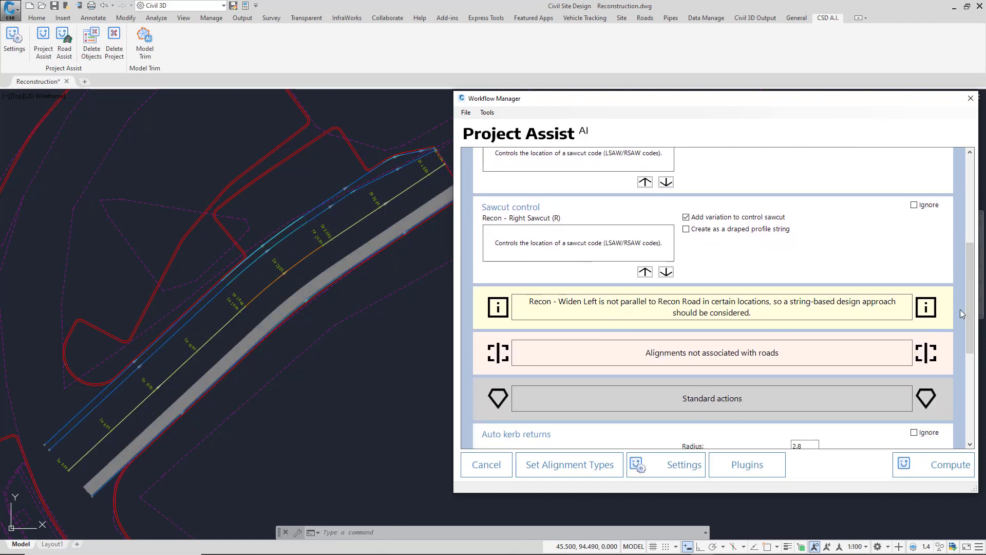
{"action": "left_click_drag", "start_coordinate": [973, 309], "coordinate": [971, 233]}
{"action": "mouse_move", "coordinate": [776, 248]}
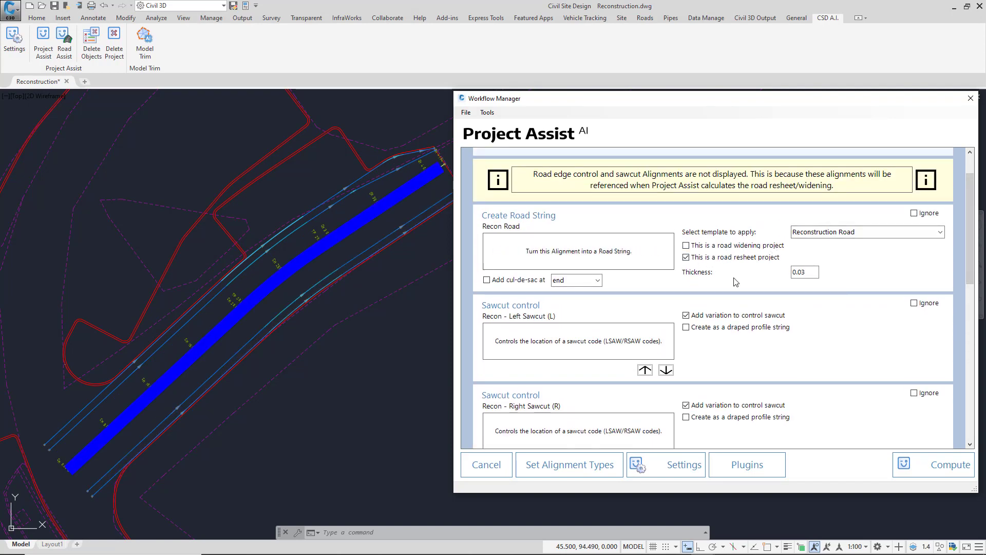
{"action": "mouse_move", "coordinate": [504, 320]}
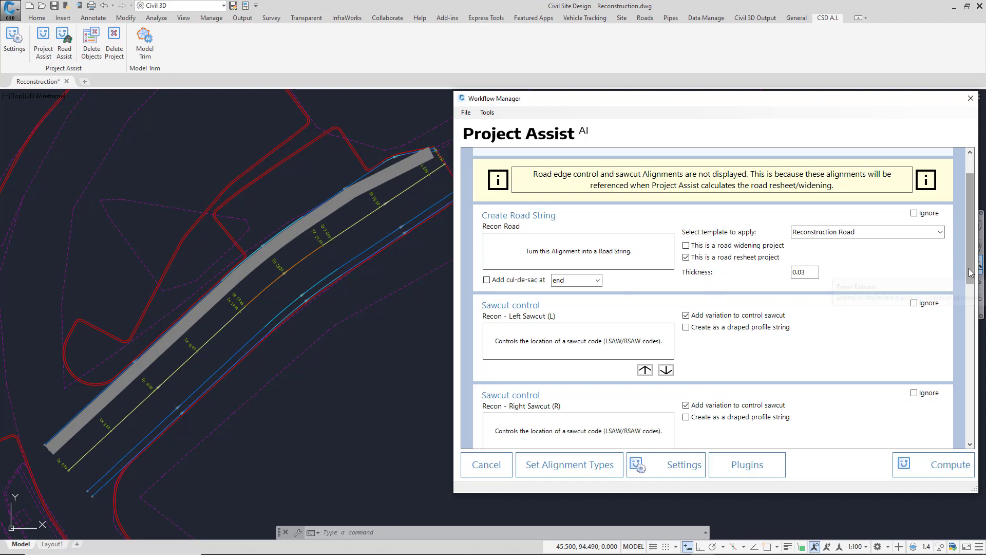
{"action": "left_click_drag", "start_coordinate": [972, 273], "coordinate": [968, 286]}
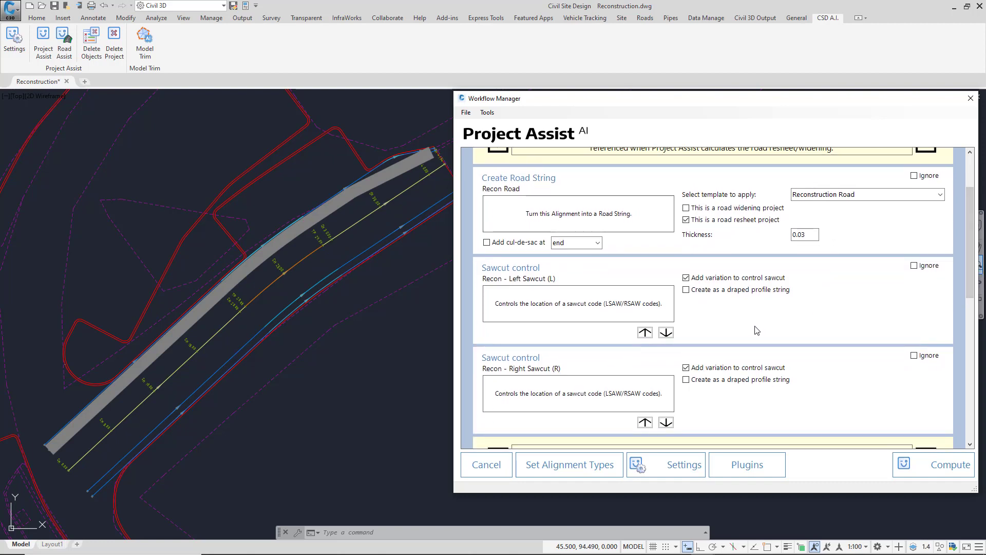
{"action": "mouse_move", "coordinate": [702, 282]}
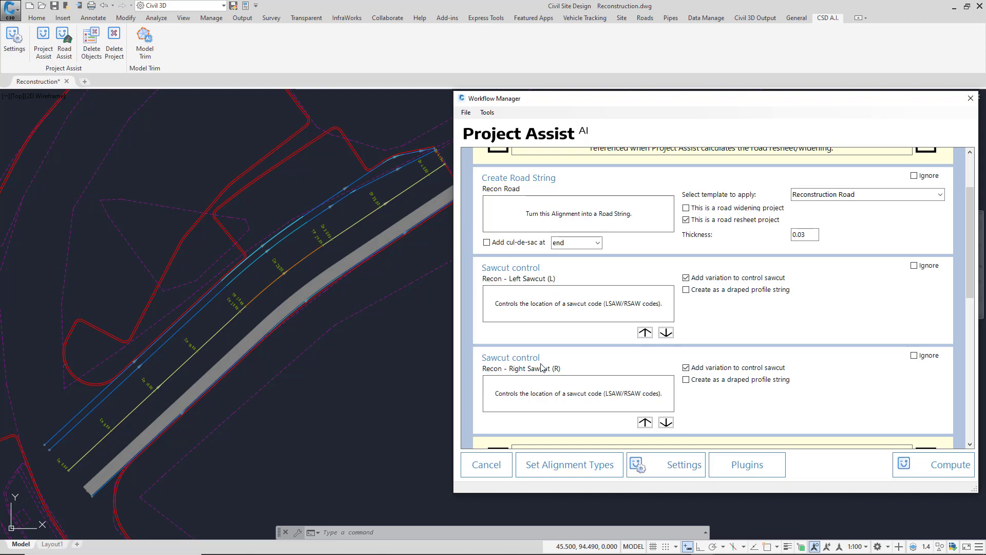
Compute the project with a resheet thickness of 0.03 and close the generated project report.
{"action": "left_click", "coordinate": [805, 234]}
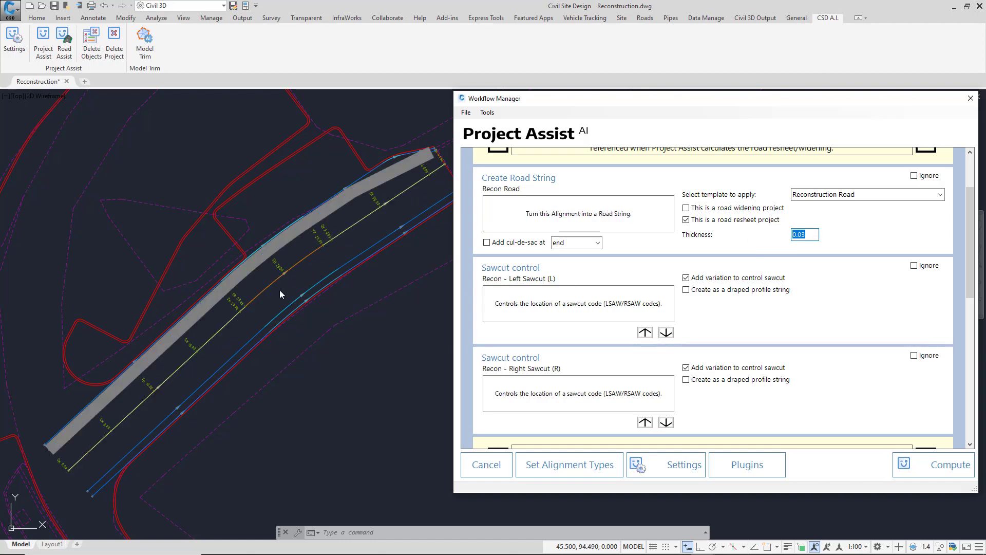
{"action": "left_click", "coordinate": [941, 466]}
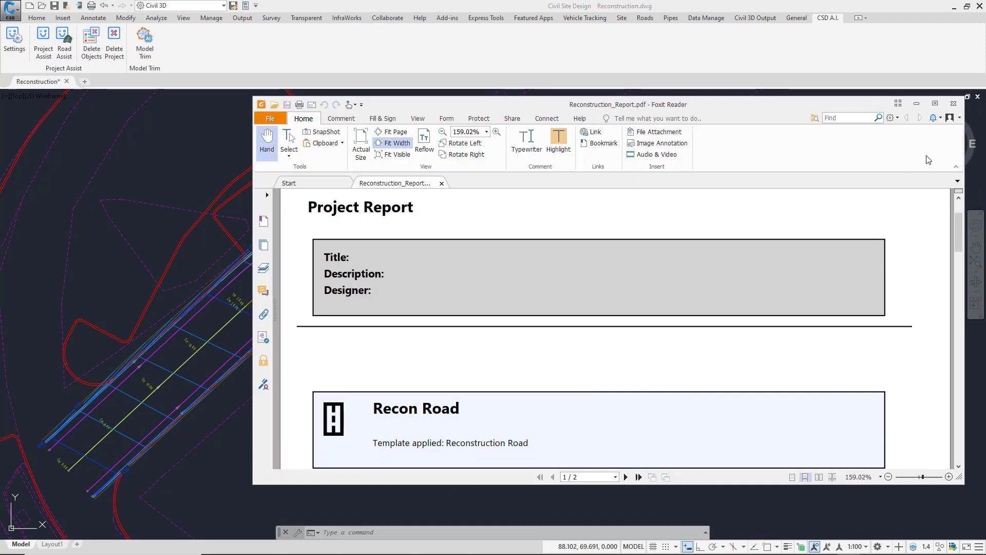
{"action": "left_click", "coordinate": [954, 103]}
Open the design data form for the Recon Road alignment.
{"action": "left_click", "coordinate": [640, 19]}
{"action": "left_click", "coordinate": [322, 49]}
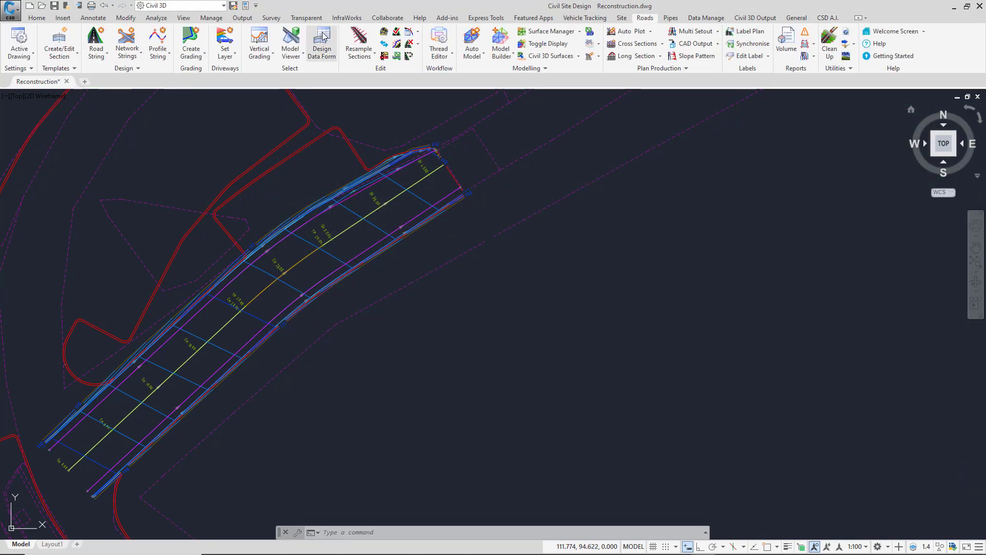
{"action": "key", "text": "Return"}
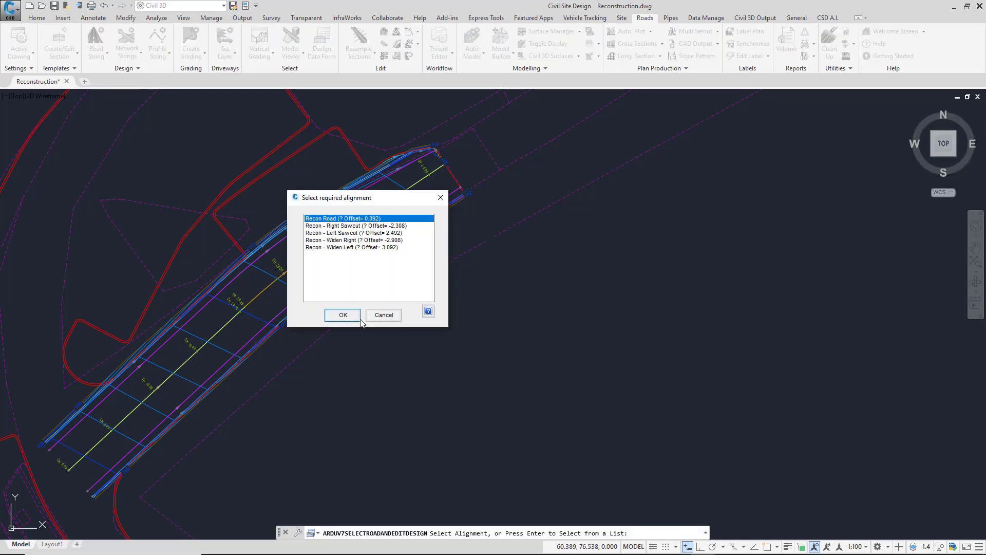
{"action": "left_click", "coordinate": [342, 315]}
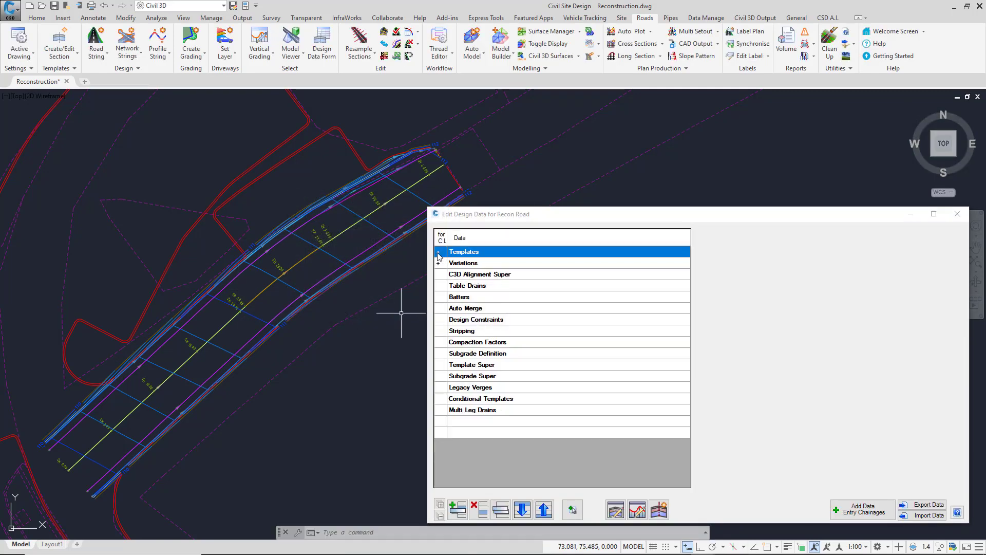
Examine the template applied to Recon Road and the LEB, REB, LSAW and RSAW variations with their assigned alignments.
{"action": "left_click", "coordinate": [438, 254]}
{"action": "left_click", "coordinate": [559, 264]}
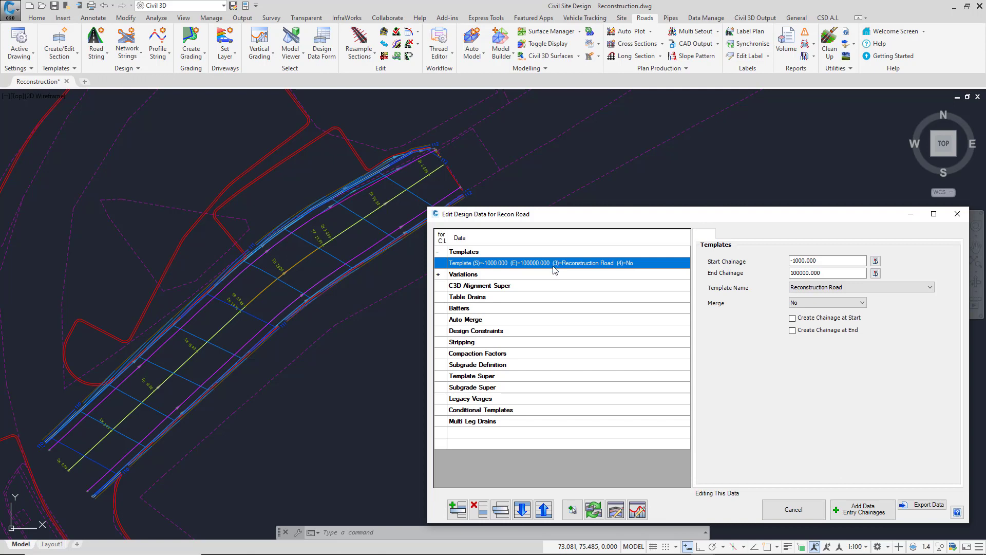
{"action": "left_click", "coordinate": [438, 274]}
{"action": "left_click", "coordinate": [516, 286]}
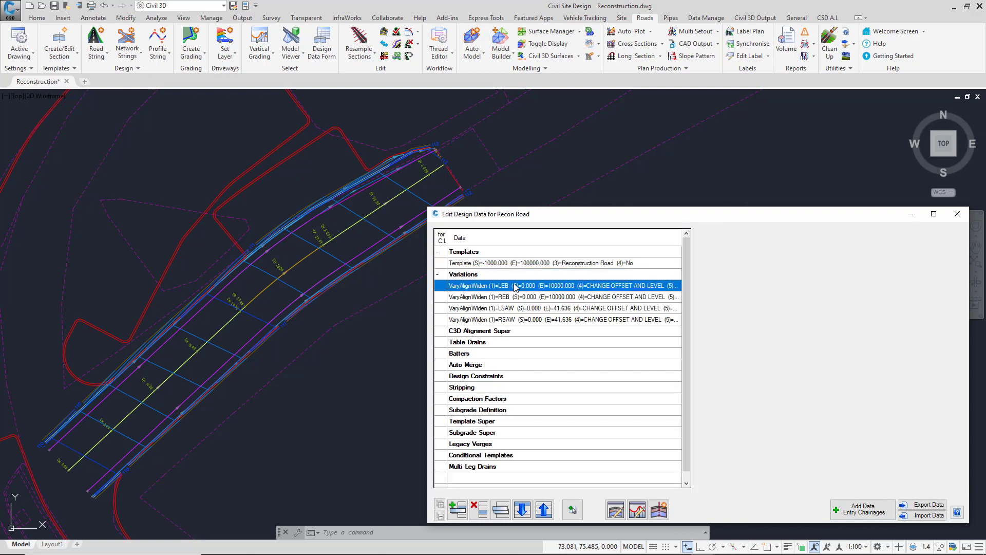
{"action": "left_click", "coordinate": [506, 297]}
{"action": "left_click", "coordinate": [505, 287]}
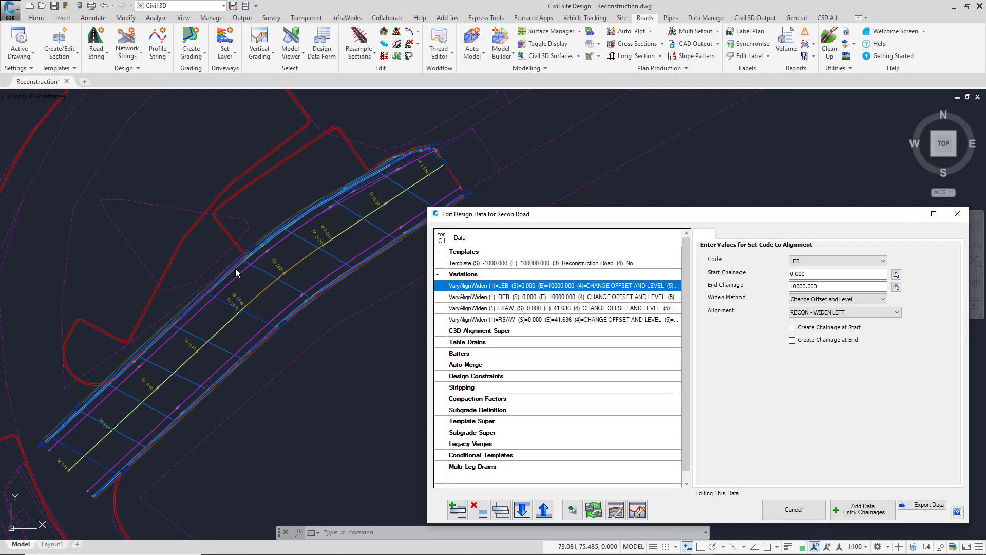
{"action": "left_click", "coordinate": [510, 298]}
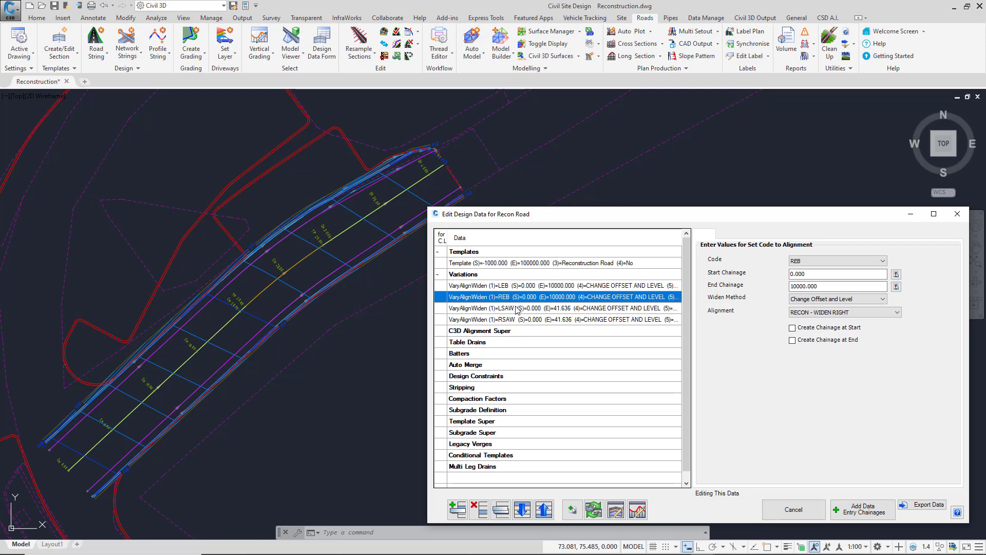
{"action": "left_click", "coordinate": [516, 309]}
{"action": "left_click", "coordinate": [518, 320]}
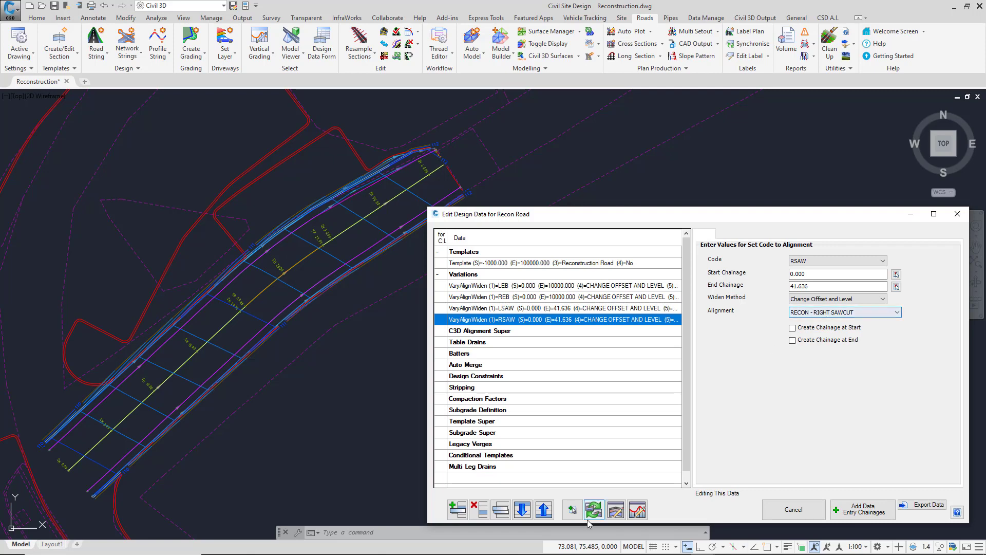
Show the Recon Road cross section at chainage 0.000 above the design data form and inspect it up close.
{"action": "left_click", "coordinate": [616, 510]}
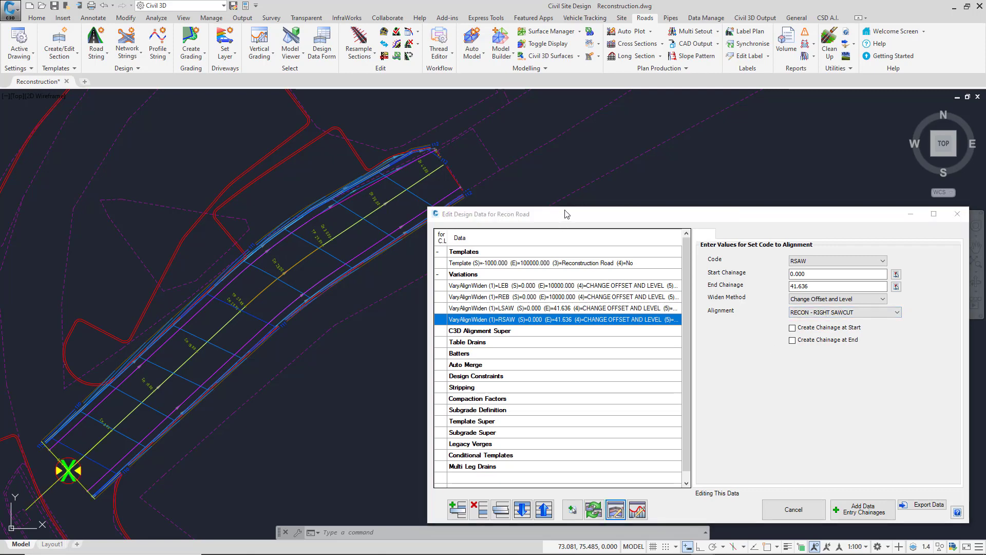
{"action": "left_click_drag", "start_coordinate": [573, 219], "coordinate": [649, 13]}
{"action": "scroll", "coordinate": [701, 163], "scroll_direction": "up", "scroll_amount": 3}
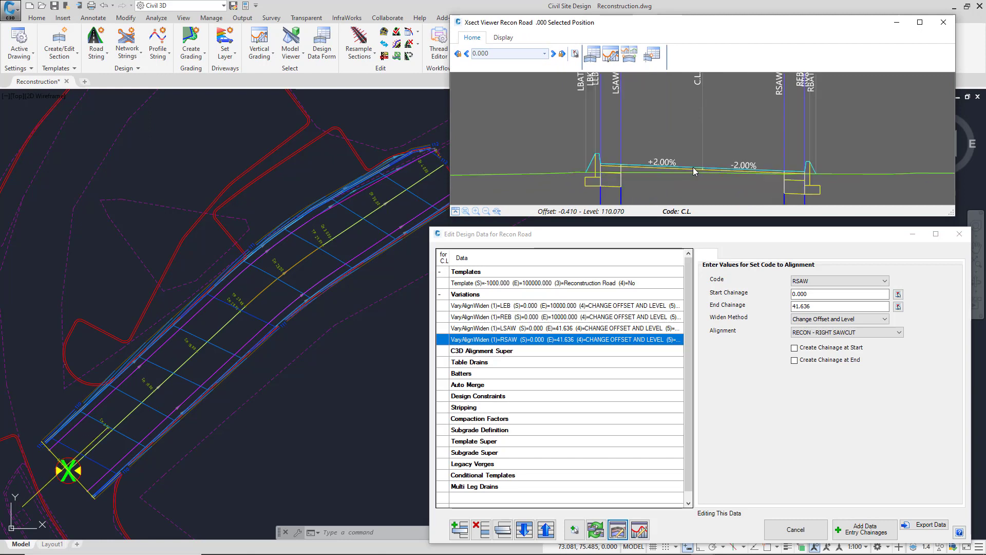
{"action": "scroll", "coordinate": [693, 168], "scroll_direction": "up", "scroll_amount": 2}
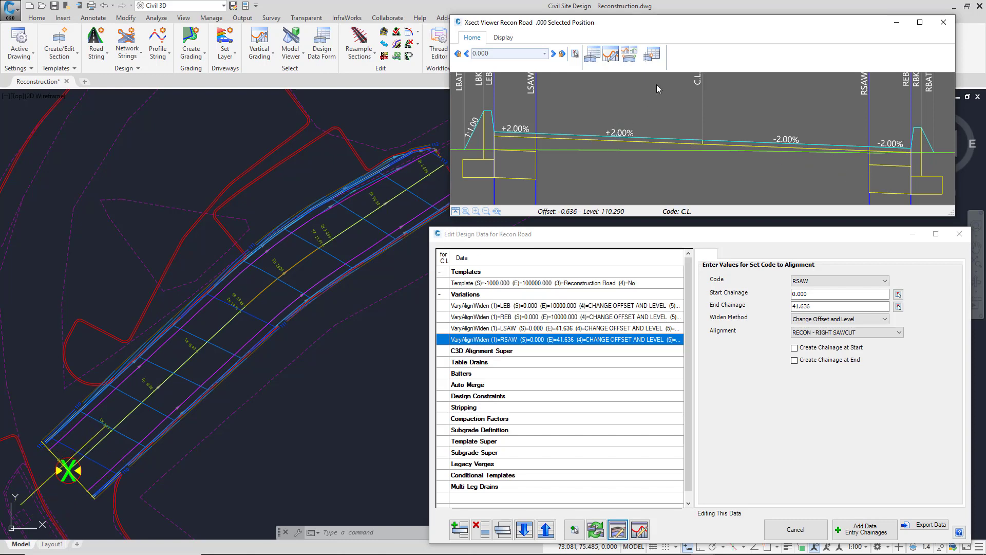
Open the vertical design of the Recon Road centreline and fit its window beside the cross section viewer.
{"action": "left_click", "coordinate": [611, 54]}
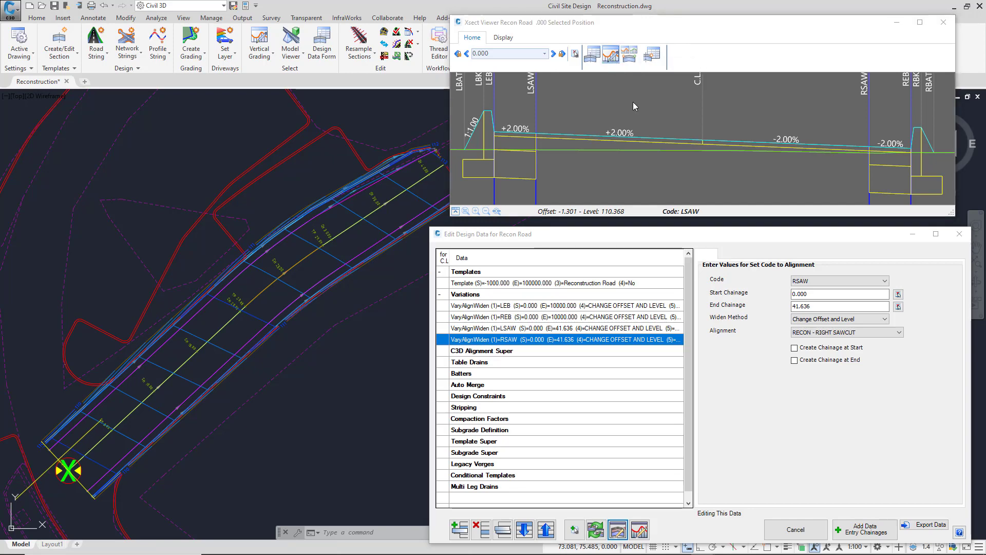
{"action": "left_click_drag", "start_coordinate": [385, 44], "coordinate": [336, 54]}
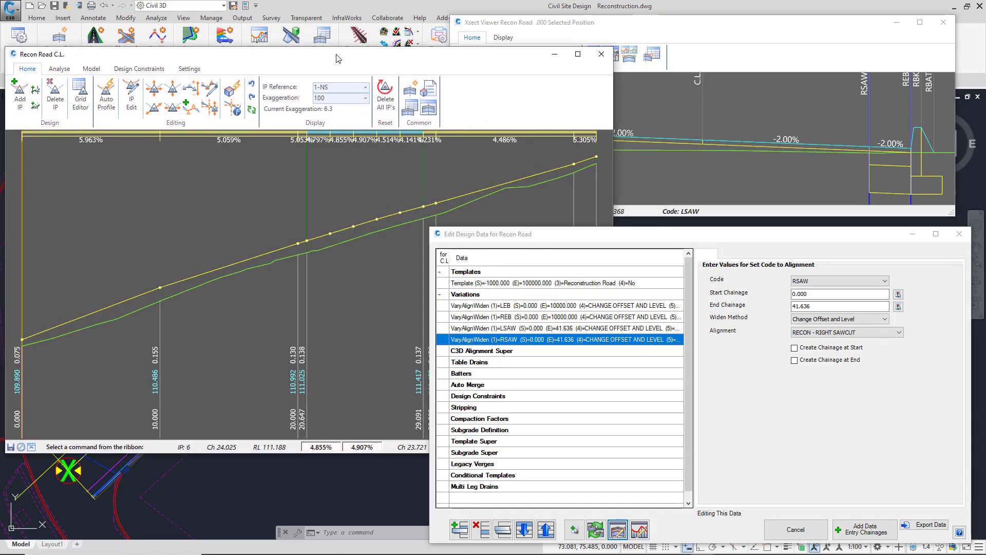
{"action": "left_click_drag", "start_coordinate": [614, 166], "coordinate": [430, 177]}
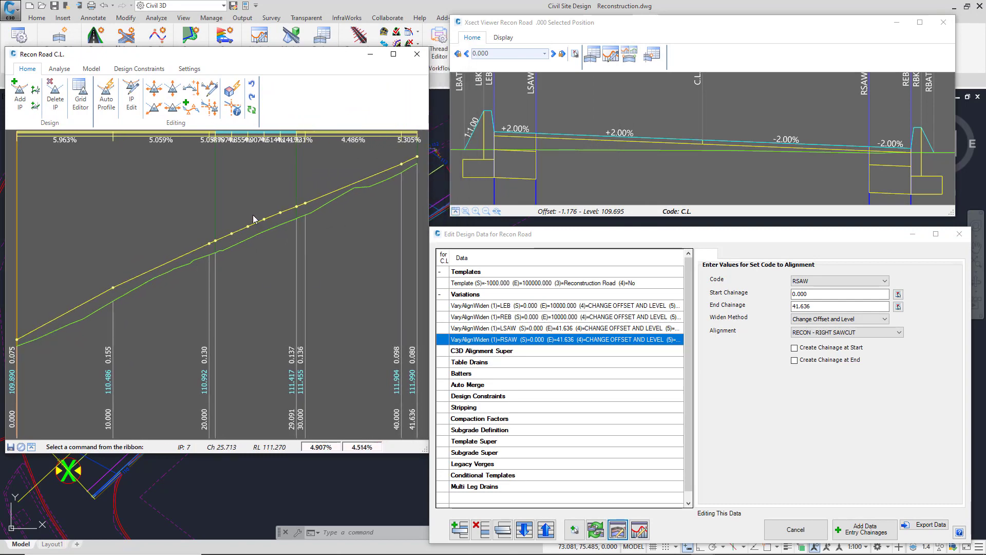
Open the VCReSheet entry of the centreline's Auto Profile for editing, keeping its settings clear of the cross section view.
{"action": "left_click", "coordinate": [107, 95]}
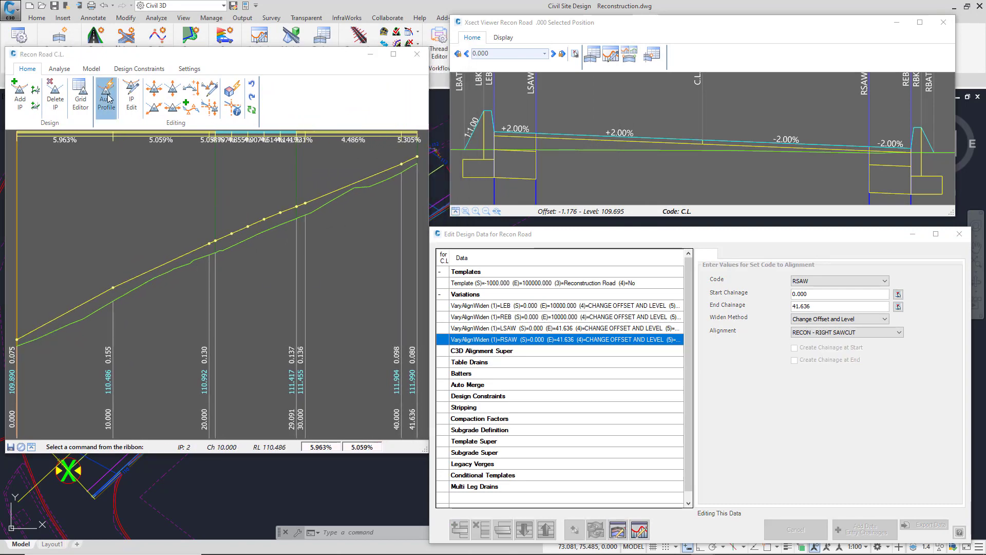
{"action": "left_click_drag", "start_coordinate": [344, 137], "coordinate": [254, 142]}
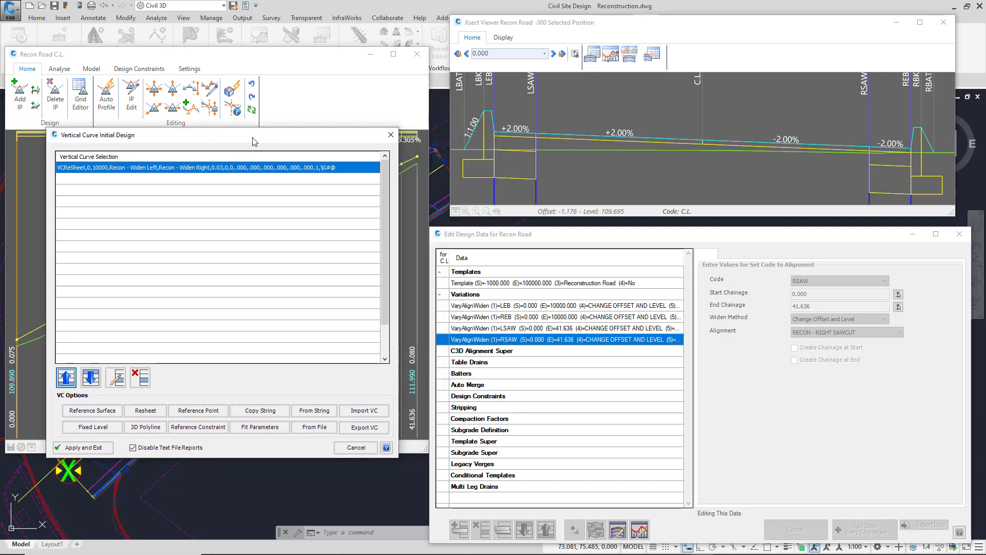
{"action": "left_click", "coordinate": [187, 168]}
{"action": "left_click", "coordinate": [117, 378]}
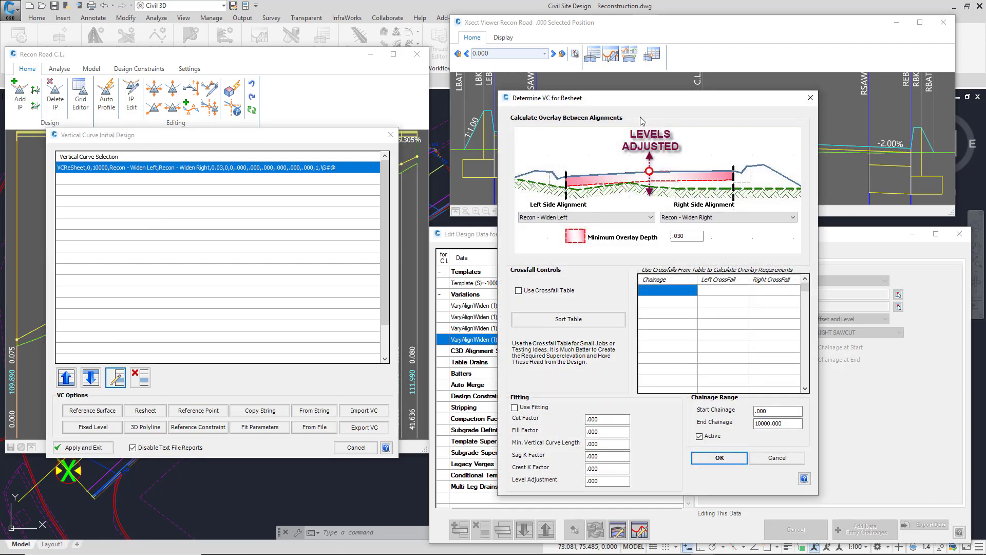
{"action": "left_click_drag", "start_coordinate": [637, 103], "coordinate": [545, 106]}
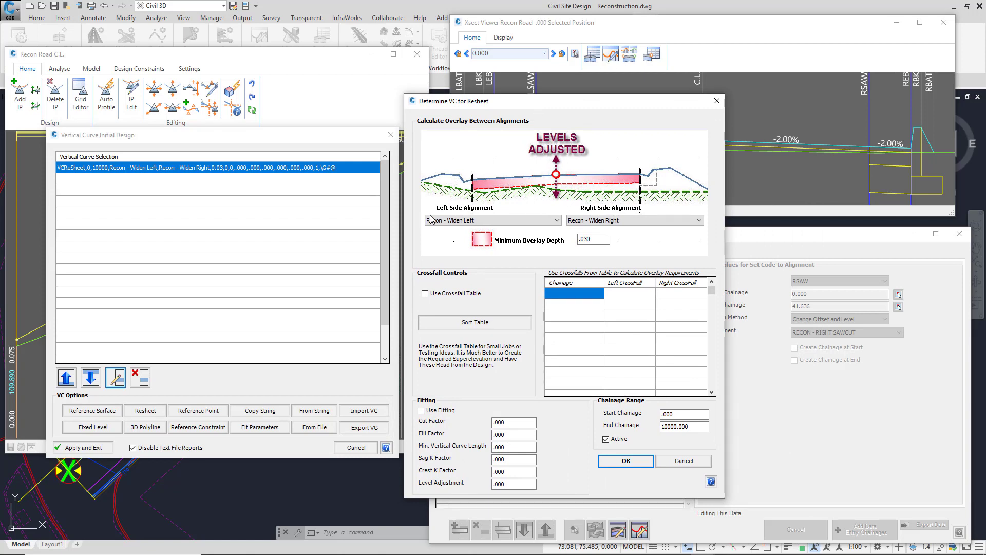
{"action": "left_click", "coordinate": [149, 411]}
{"action": "left_click", "coordinate": [595, 240]}
{"action": "left_click_drag", "start_coordinate": [573, 106], "coordinate": [288, 63]}
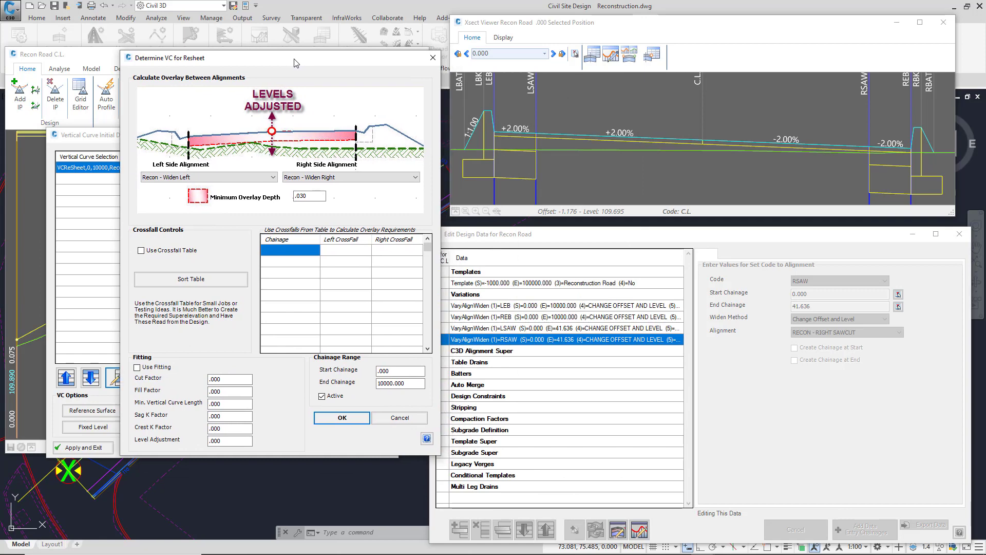
Examine the resheet's left and right side alignments and minimum overlay depth against the road edges in the cross section.
{"action": "key", "text": "ctrl"}
{"action": "key", "text": "ctrl"}
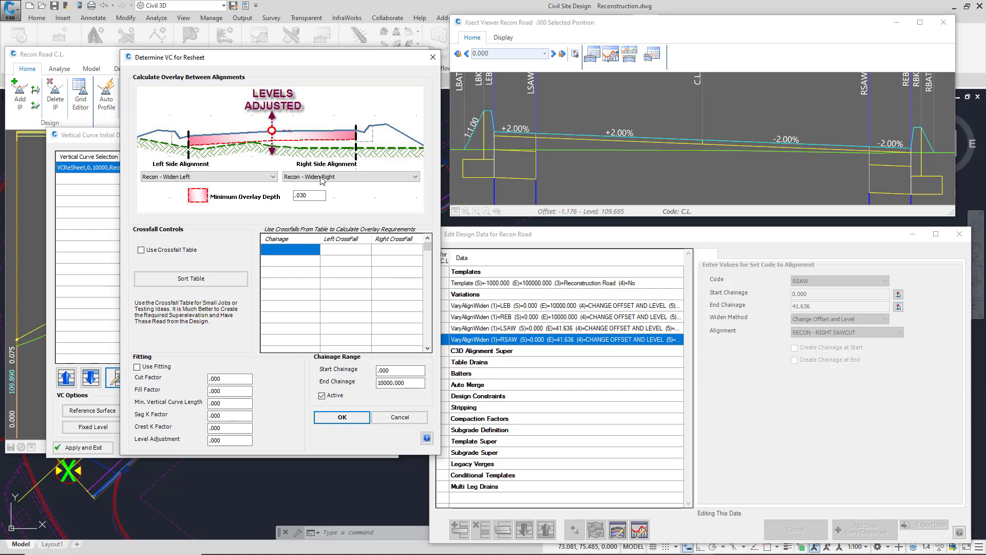
{"action": "key", "text": "ctrl"}
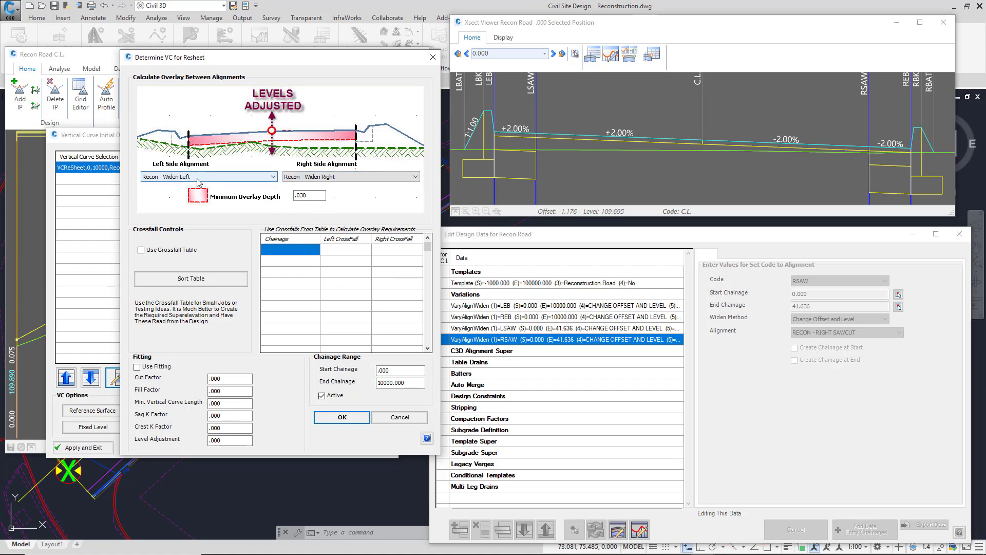
{"action": "key", "text": "ctrl"}
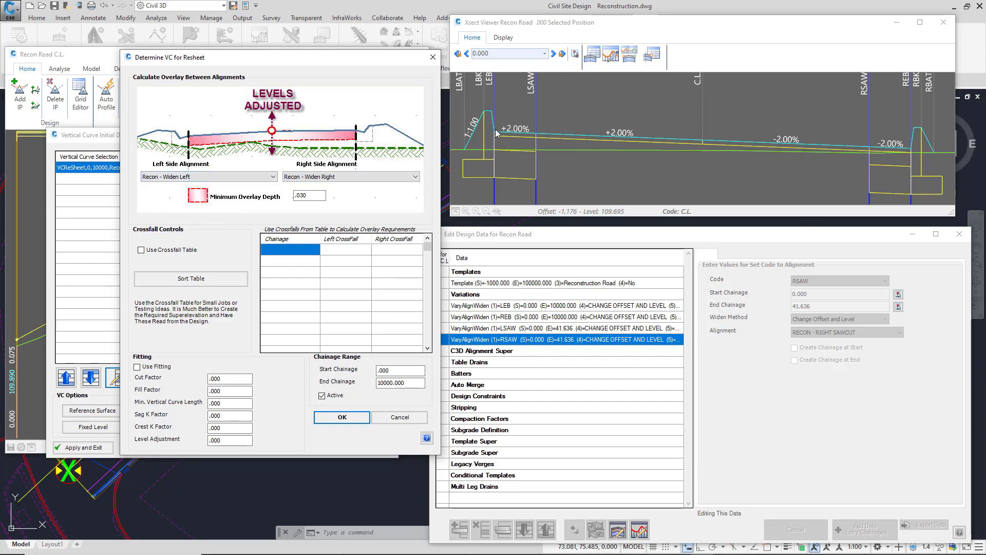
{"action": "key", "text": "ctrl"}
{"action": "key", "text": "ctrl"}
{"action": "left_click_drag", "start_coordinate": [317, 195], "coordinate": [290, 202]}
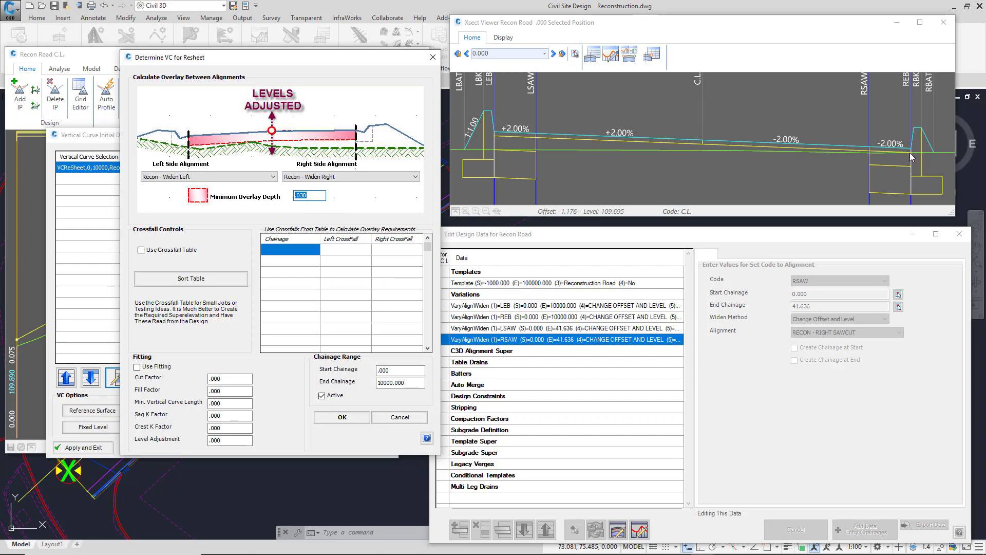
{"action": "key", "text": "ctrl"}
{"action": "key", "text": "ctrl"}
{"action": "key", "text": "ctrl"}
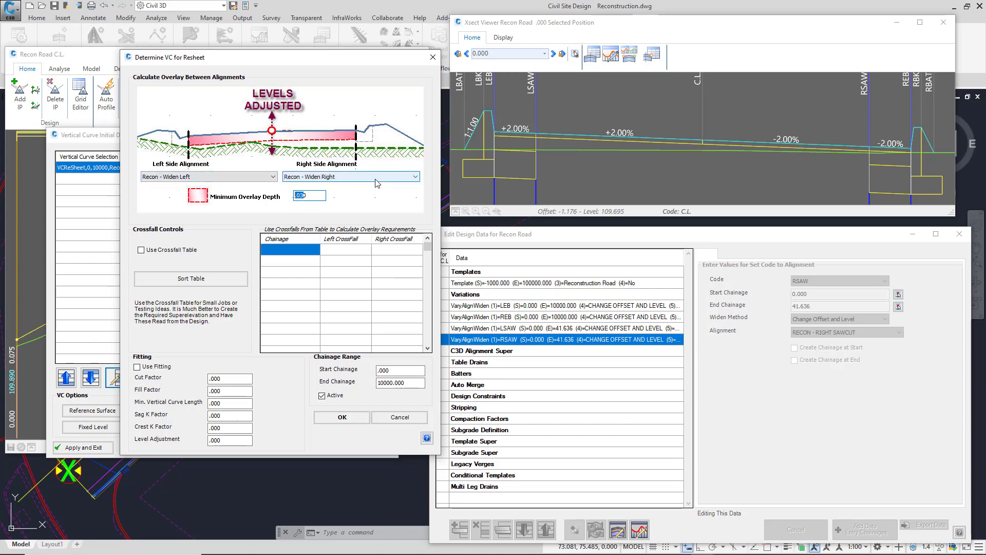
{"action": "left_click", "coordinate": [808, 148]}
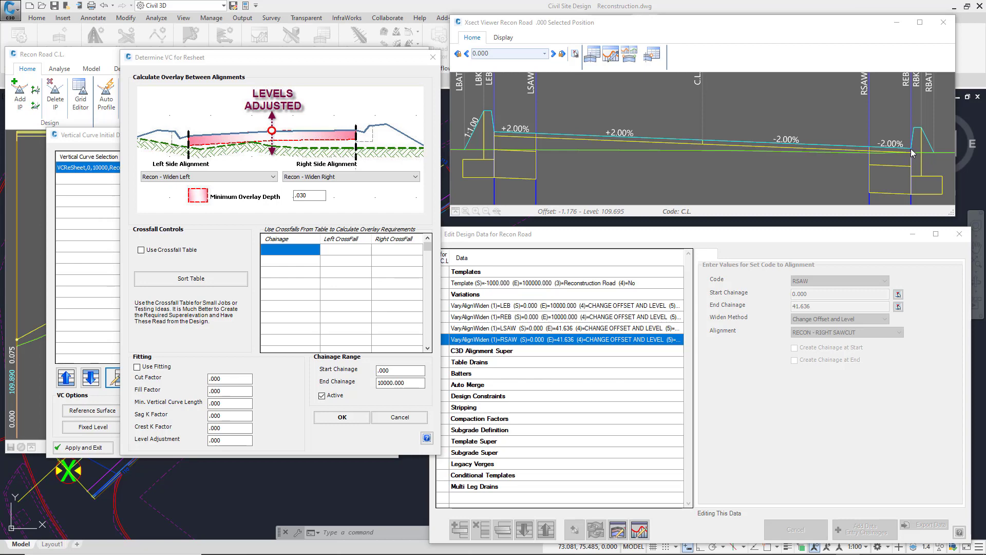
Check the resheet's minimum overlay depth, then accept its settings and leave the initial vertical curve design without applying it.
{"action": "left_click", "coordinate": [281, 199]}
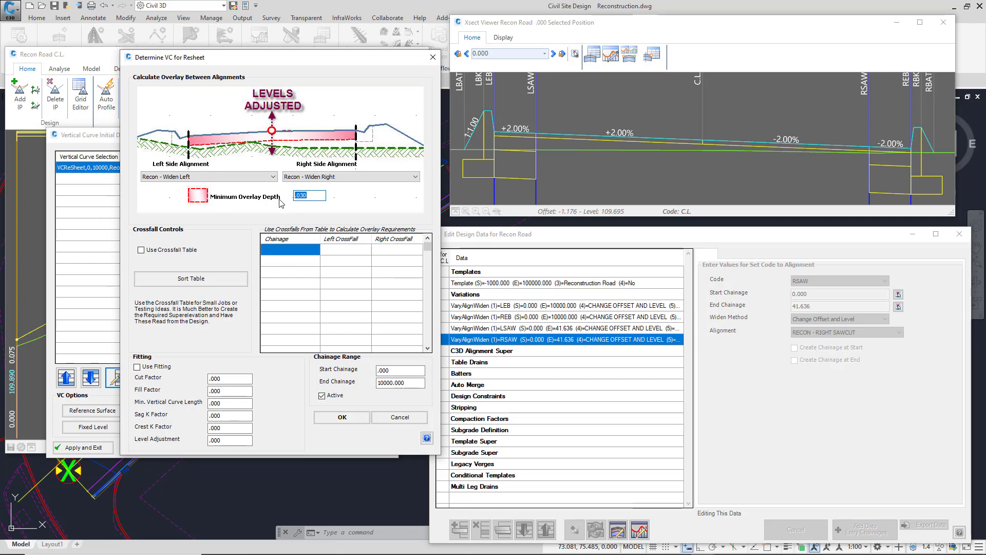
{"action": "left_click", "coordinate": [349, 420]}
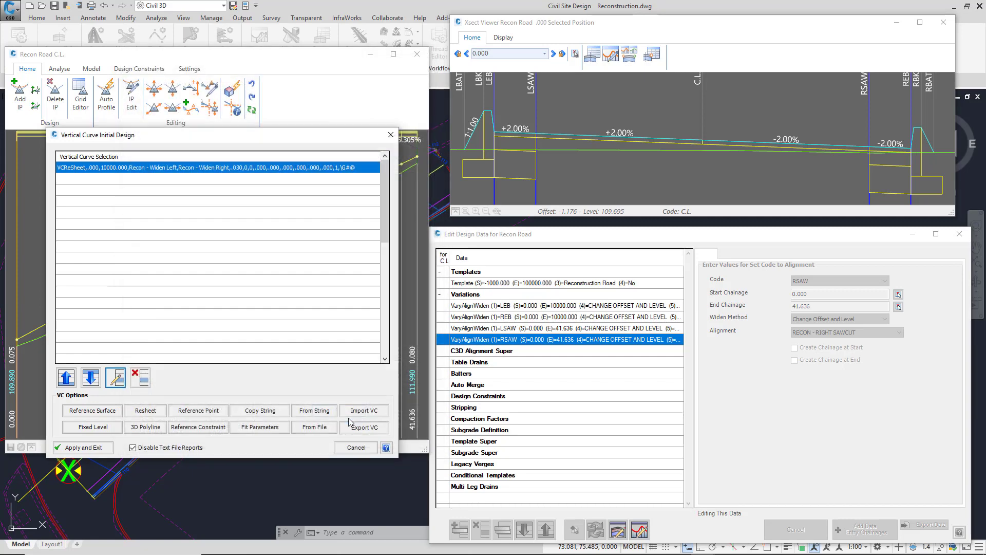
{"action": "left_click", "coordinate": [391, 136]}
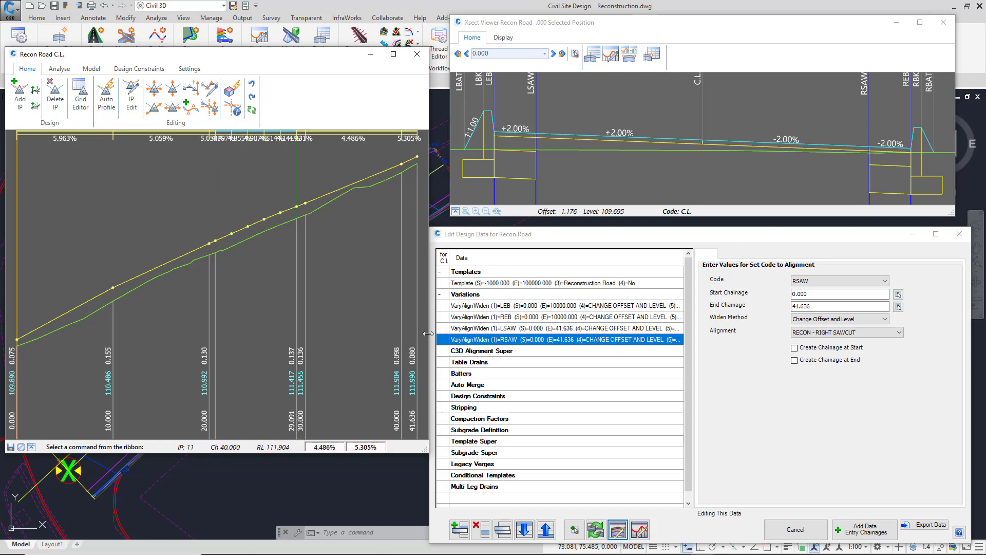
Add a From Resheet design constraint to the Recon Road design data with Use Resheet set to Yes.
{"action": "left_click", "coordinate": [498, 400]}
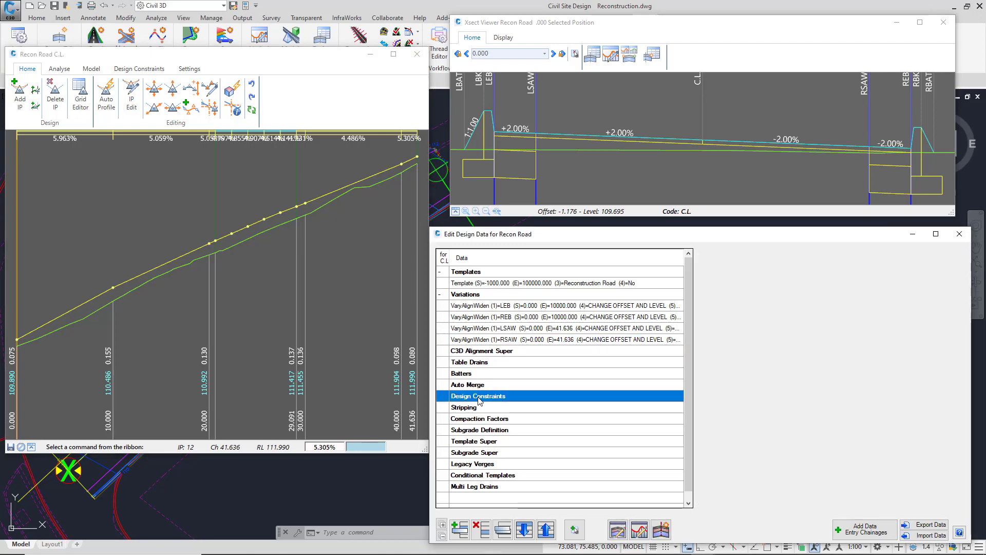
{"action": "left_click", "coordinate": [460, 529]}
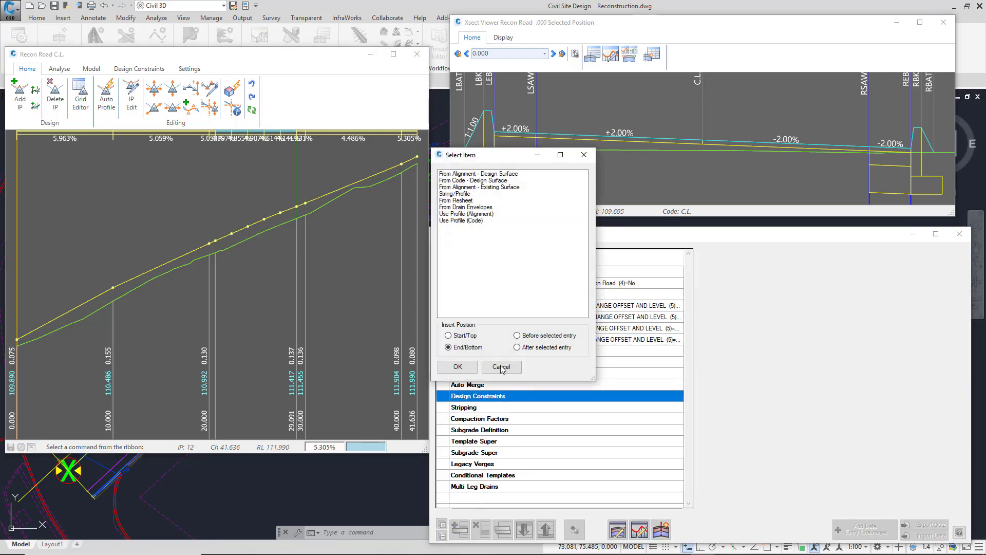
{"action": "left_click", "coordinate": [461, 201]}
{"action": "left_click", "coordinate": [457, 367]}
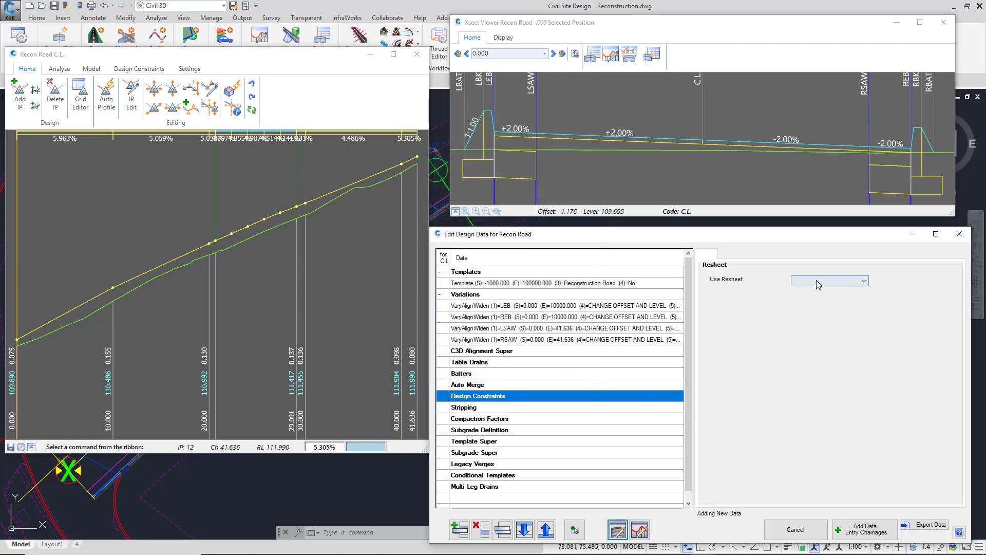
{"action": "left_click", "coordinate": [816, 280]}
{"action": "left_click", "coordinate": [812, 288]}
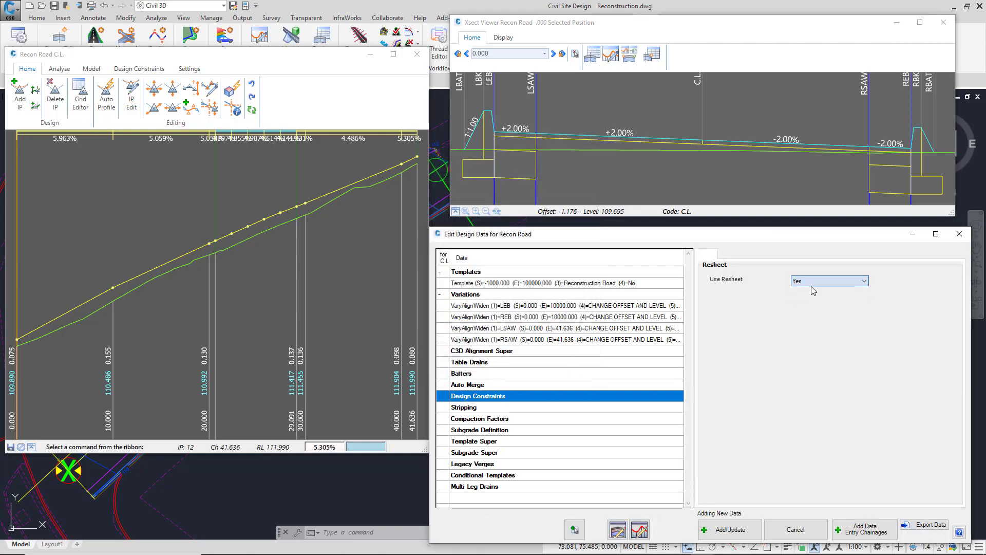
{"action": "left_click", "coordinate": [730, 529]}
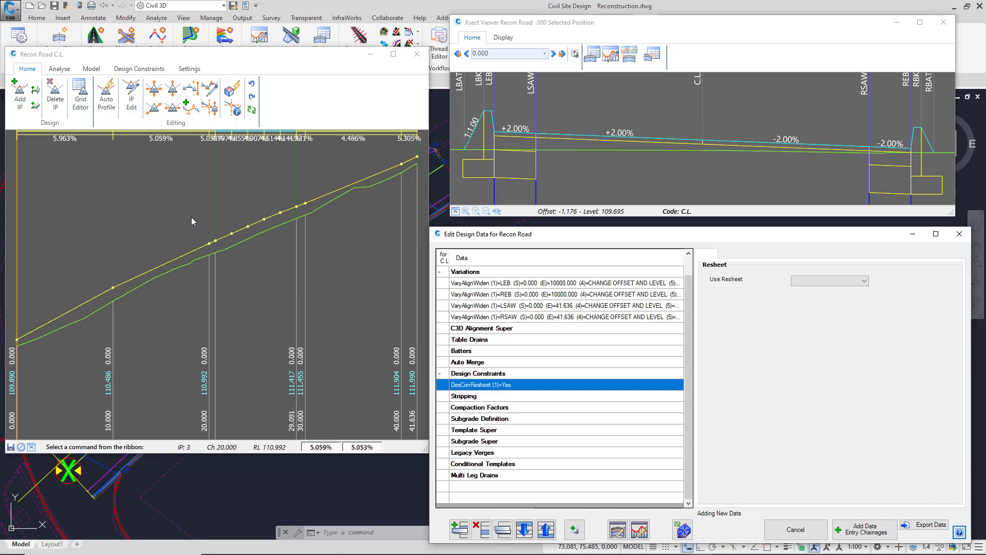
Lower the centreline profile's IP at chainage 10.000 to about RL 110.420.
{"action": "left_click", "coordinate": [154, 88]}
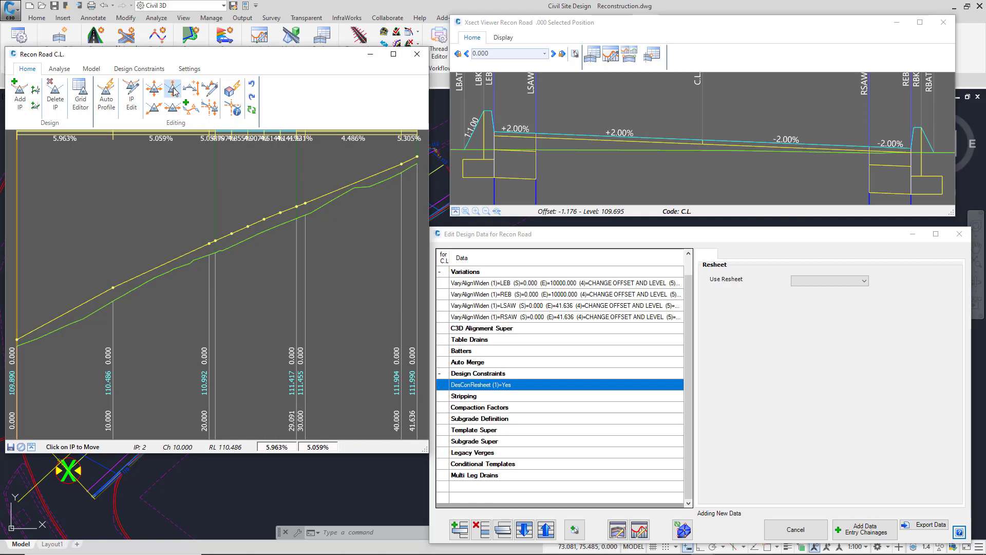
{"action": "left_click", "coordinate": [114, 292]}
{"action": "left_click", "coordinate": [115, 294]}
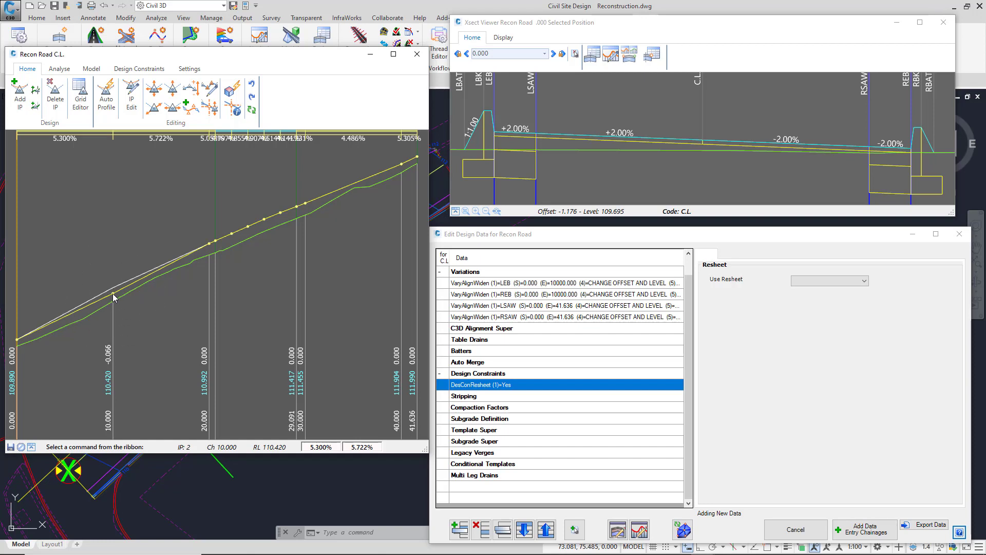
Reapply the VCReSheet Auto Profile to the Recon Road centreline and close its vertical design.
{"action": "left_click", "coordinate": [105, 97]}
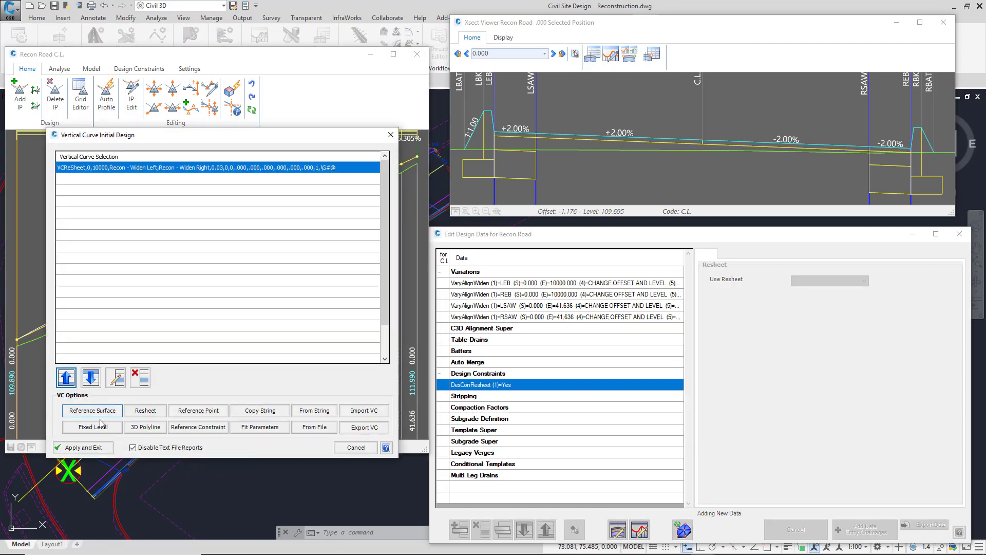
{"action": "left_click", "coordinate": [86, 447]}
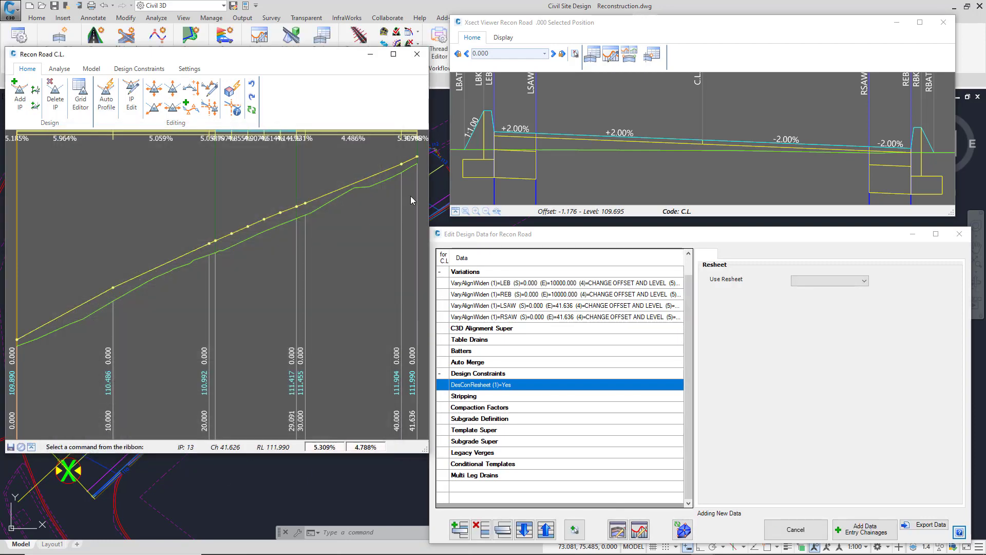
{"action": "left_click", "coordinate": [417, 54]}
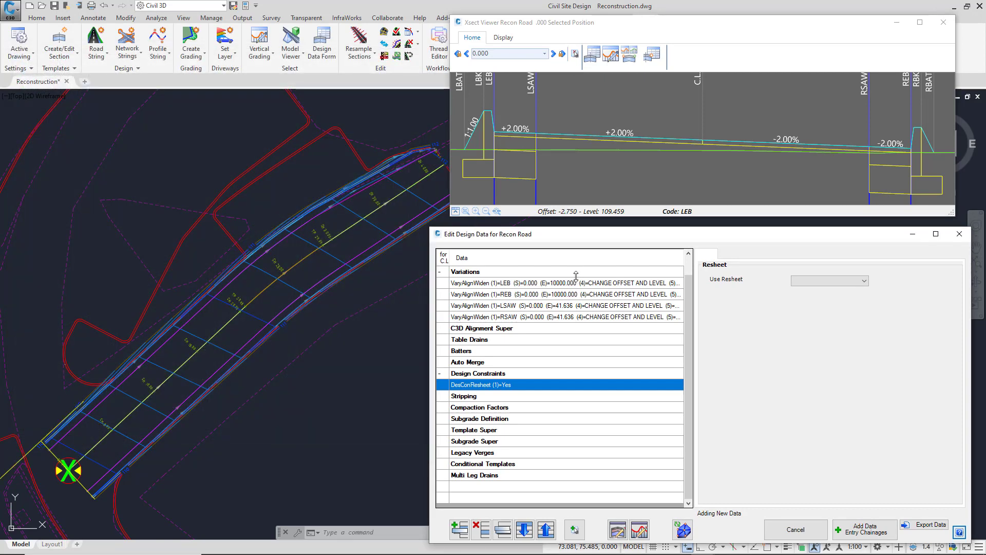